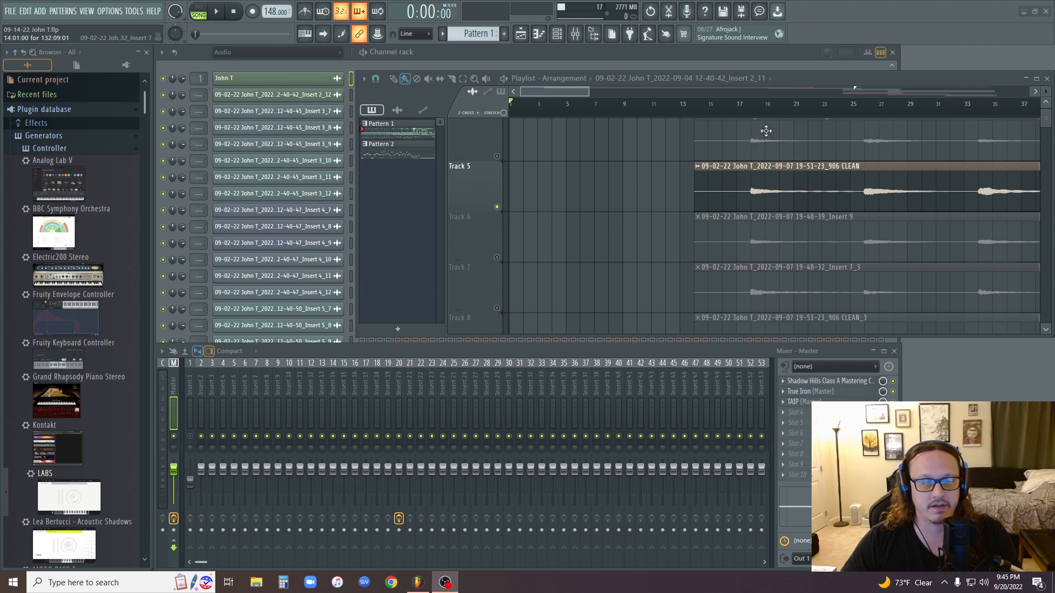
Unmute tracks 6 and 7 and play from the start of the clips with the master volume raised to 125%.
click(704, 115)
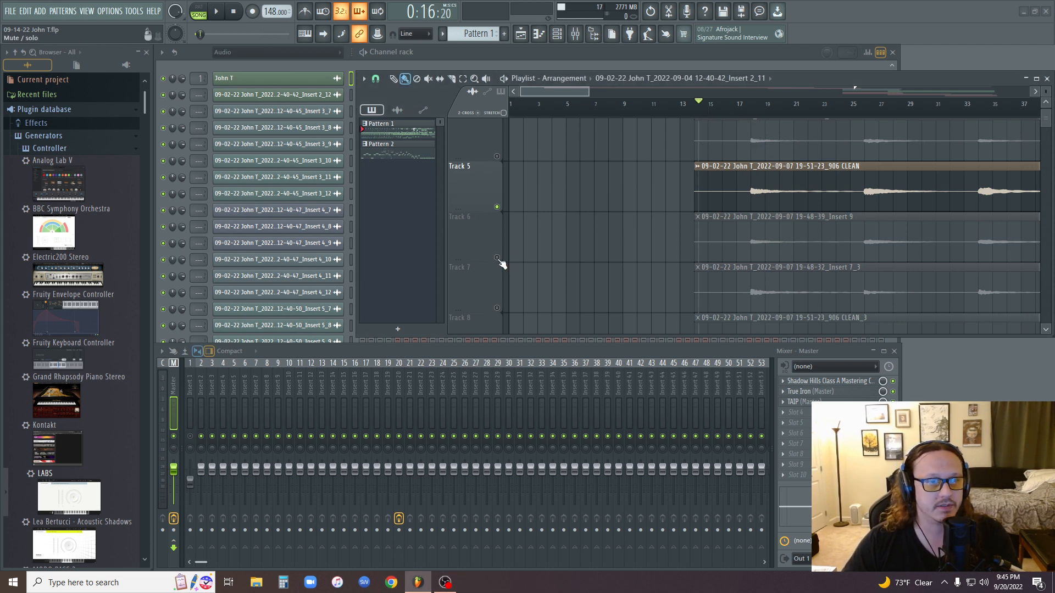
click(497, 258)
click(497, 308)
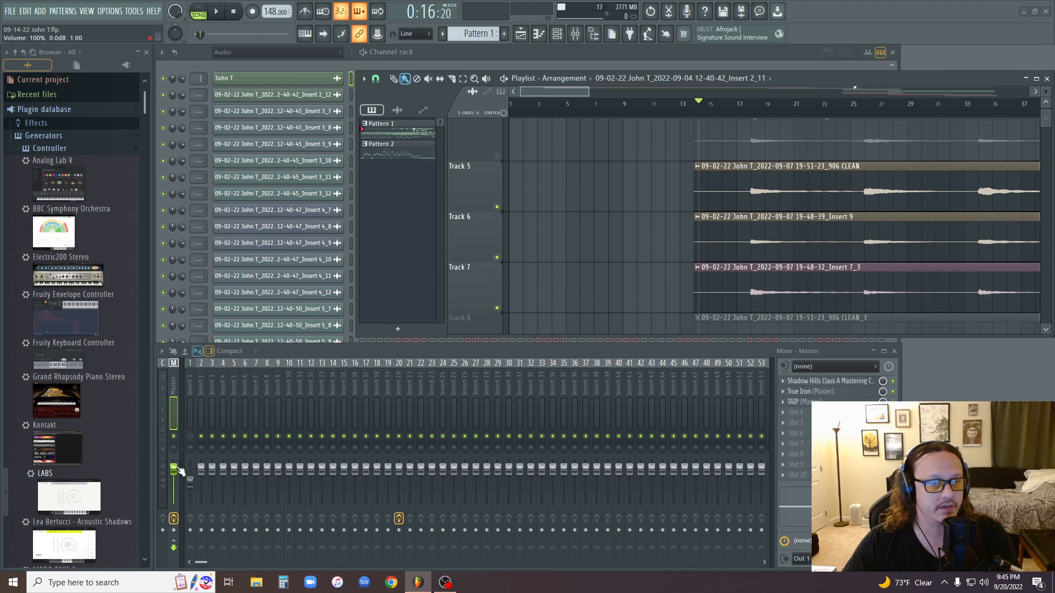
drag(179, 470, 178, 458)
click(217, 13)
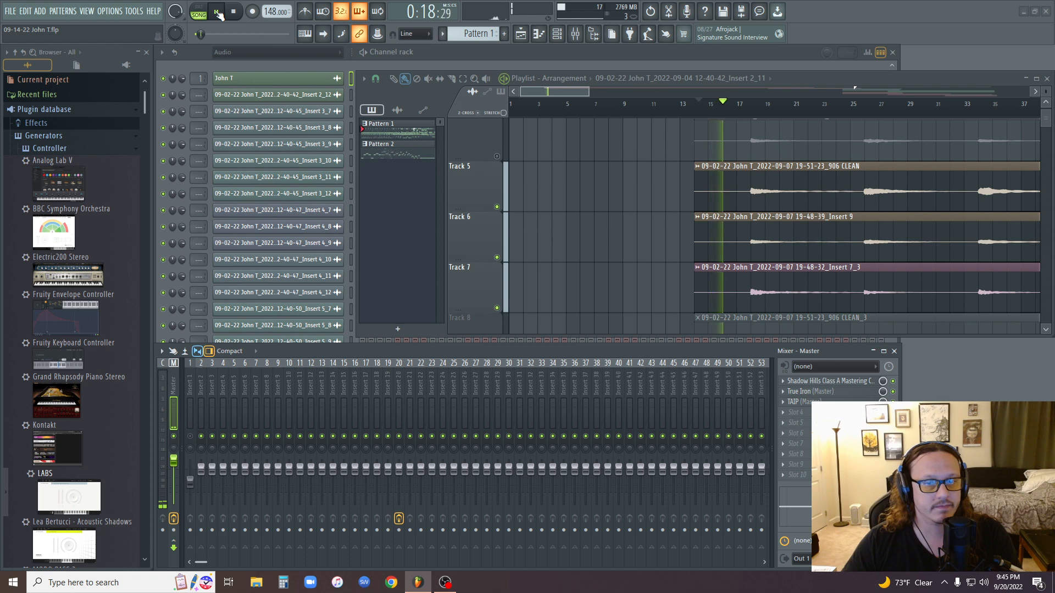
key(space)
Unmute tracks 8 and 9 and listen to the combined background noise at the beginning of the clips.
scroll(628, 105, down, 2)
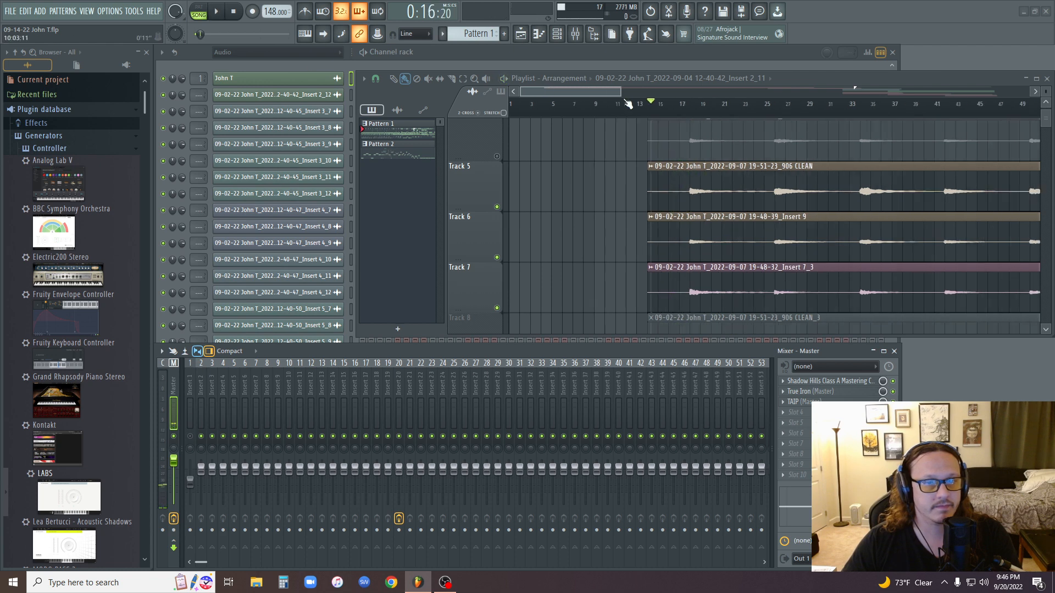
scroll(628, 104, down, 1)
scroll(617, 193, down, 4)
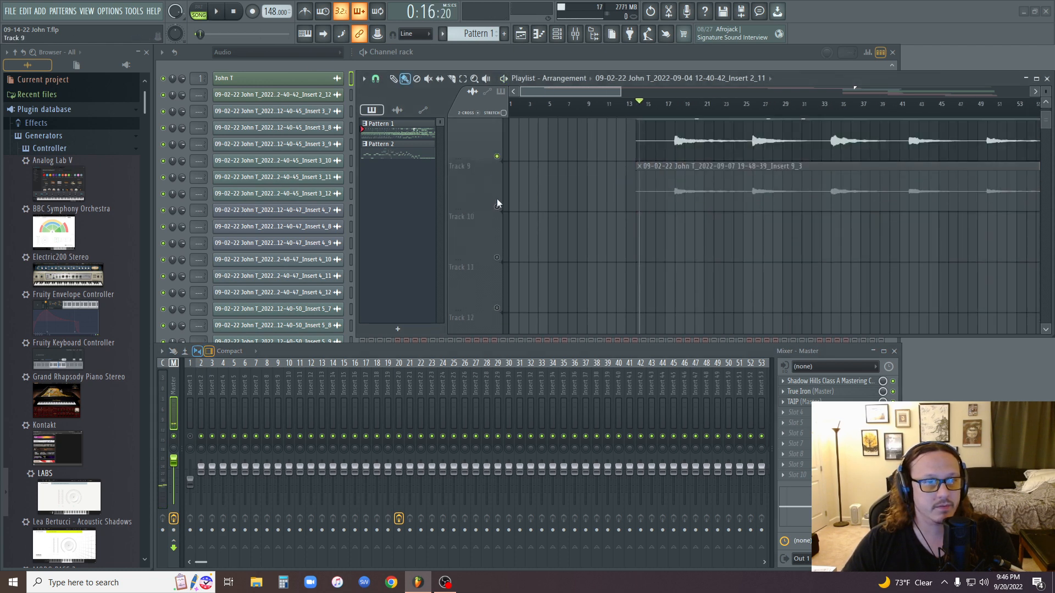
click(498, 206)
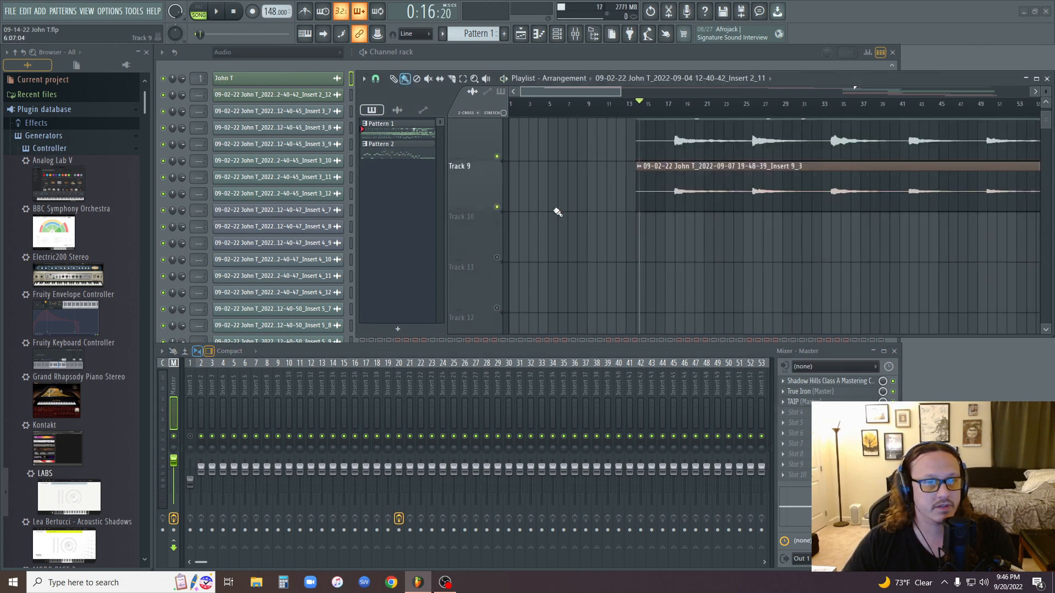
click(223, 12)
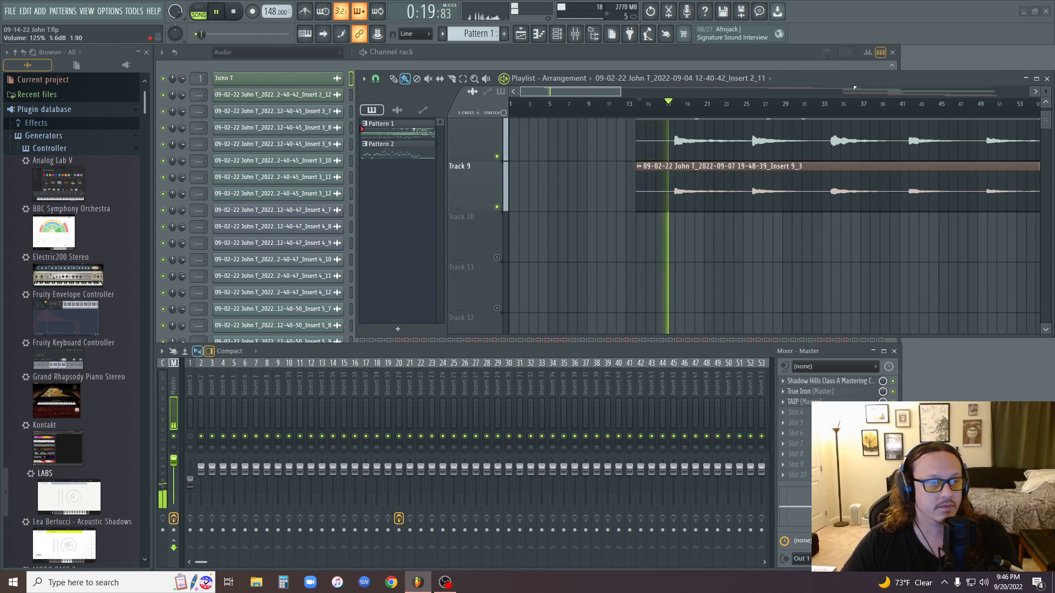
click(636, 105)
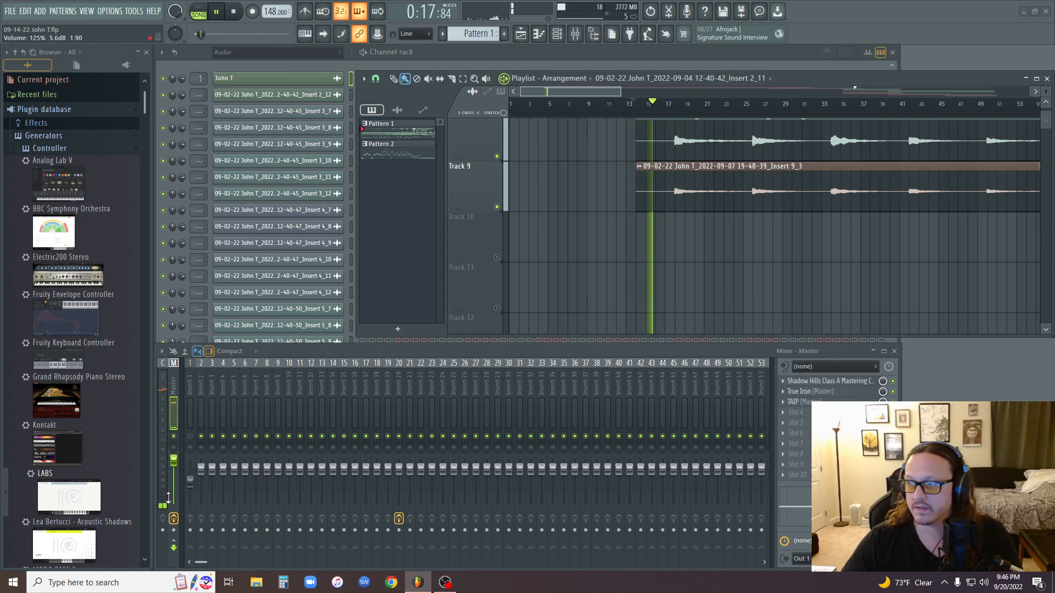
click(232, 13)
Solo Track 5 in the playlist and play the beginning of its CLEAN clip.
scroll(658, 210, up, 5)
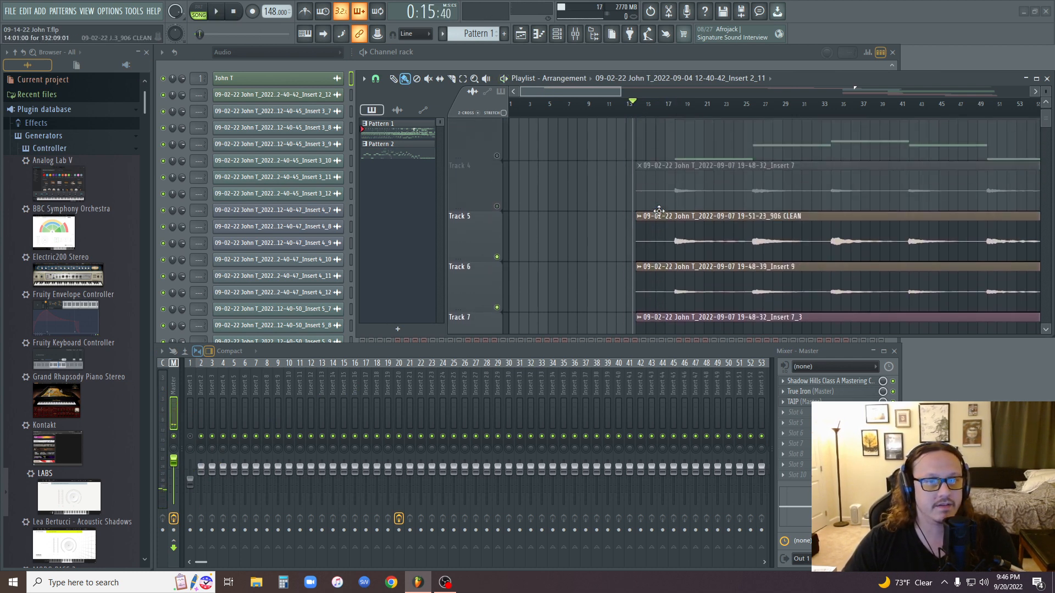
scroll(643, 234, down, 1)
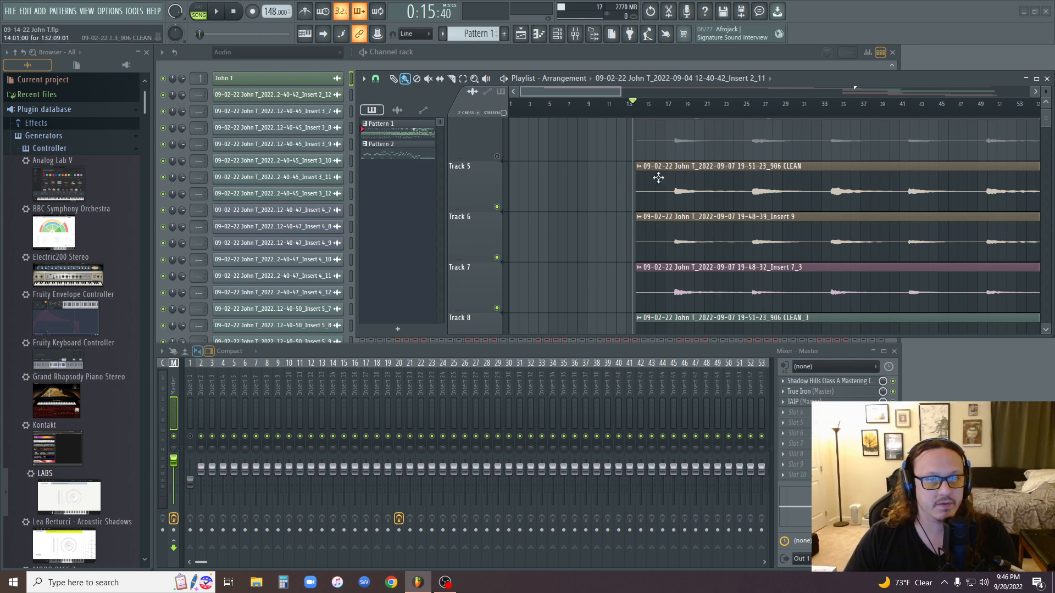
right_click(497, 206)
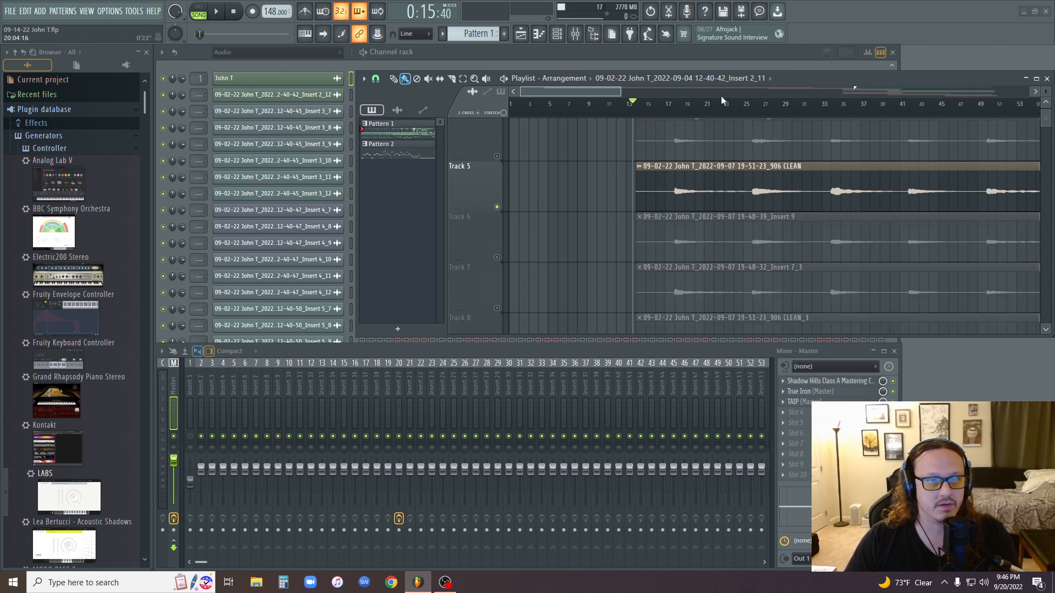
key(space)
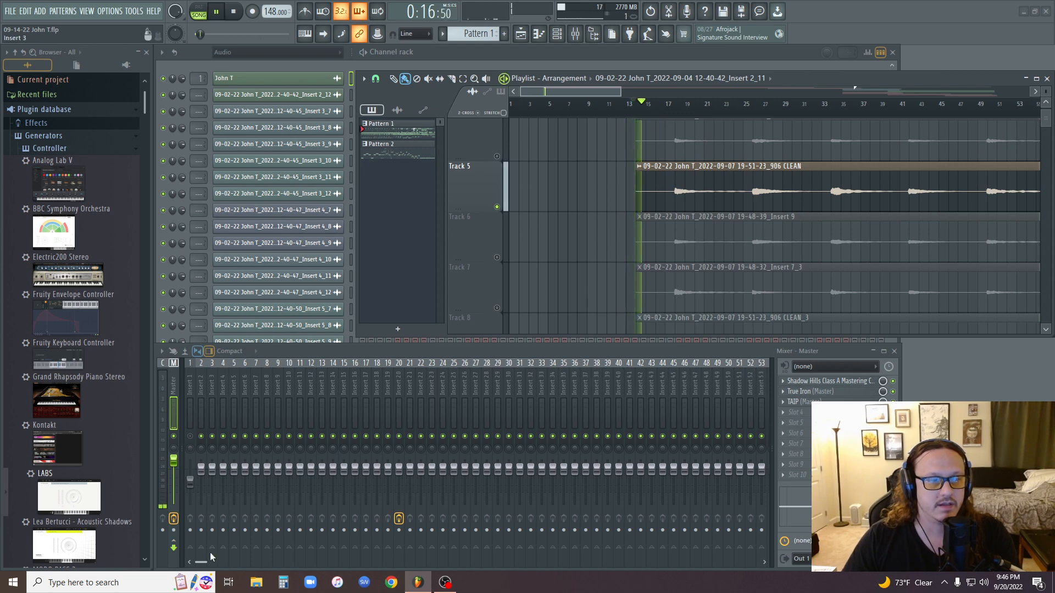
key(space)
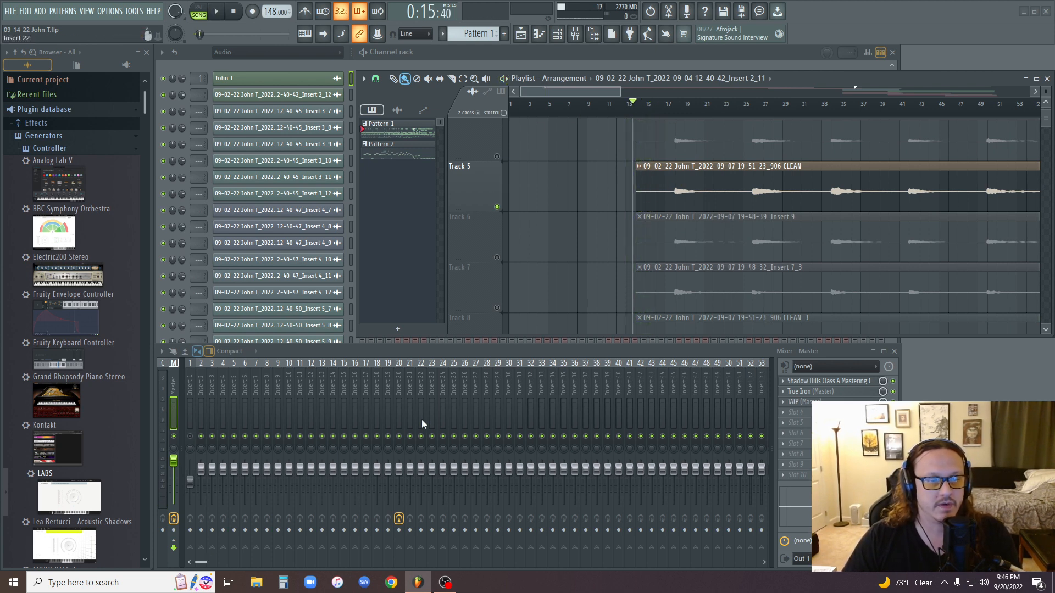
With mixer Insert 20 selected, open the Track 5 CLEAN clip's sample for editing in Edison.
click(401, 406)
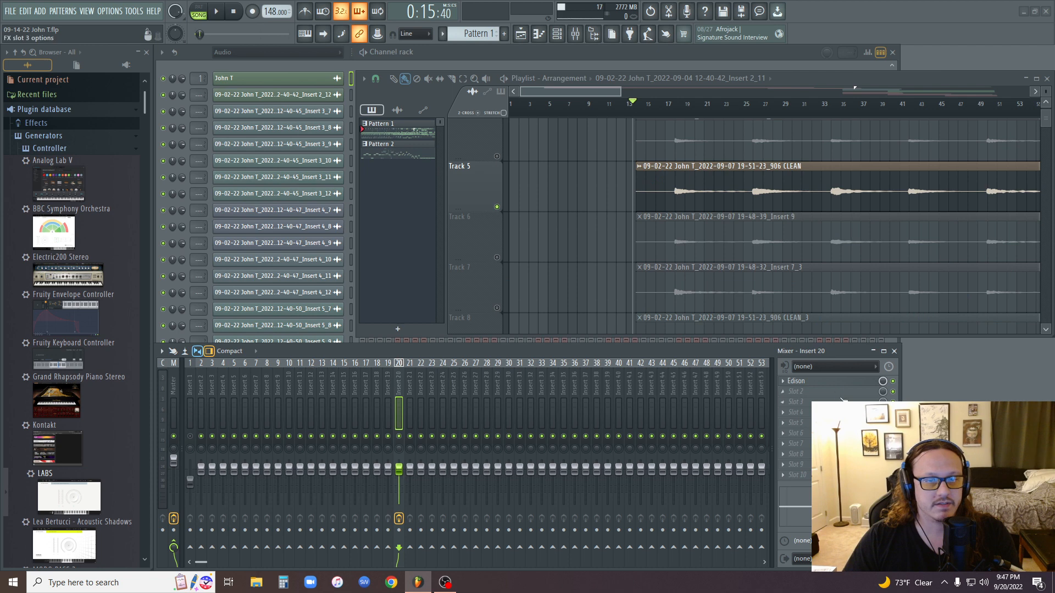
click(639, 166)
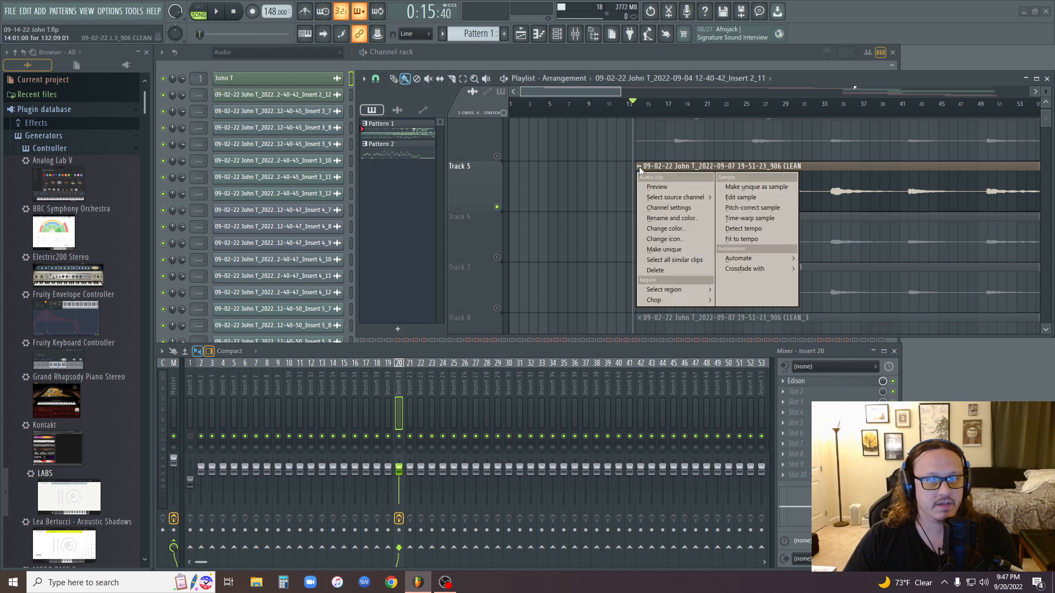
click(744, 197)
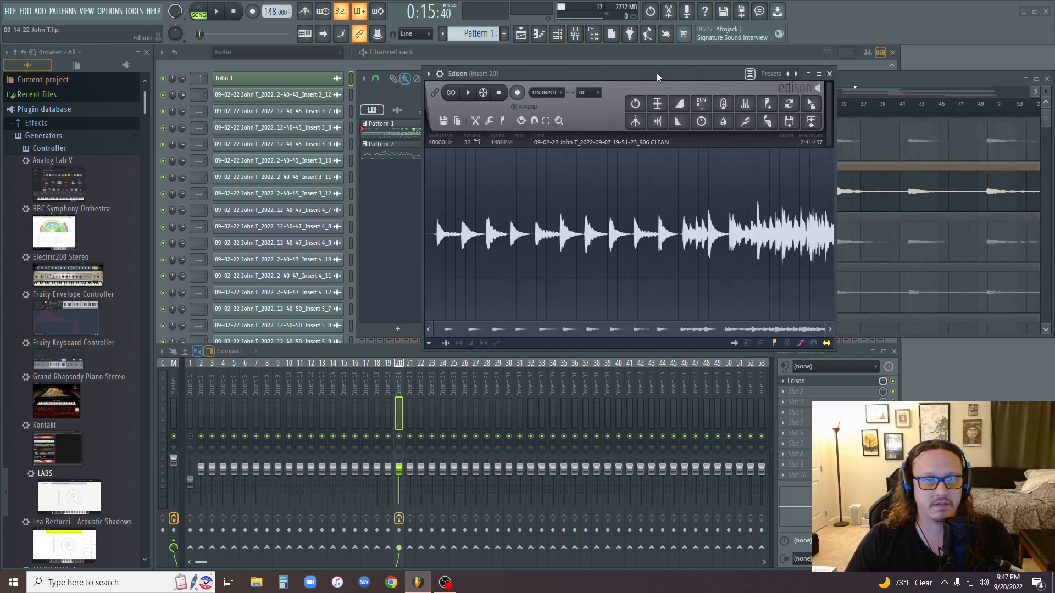
drag(658, 73, 622, 64)
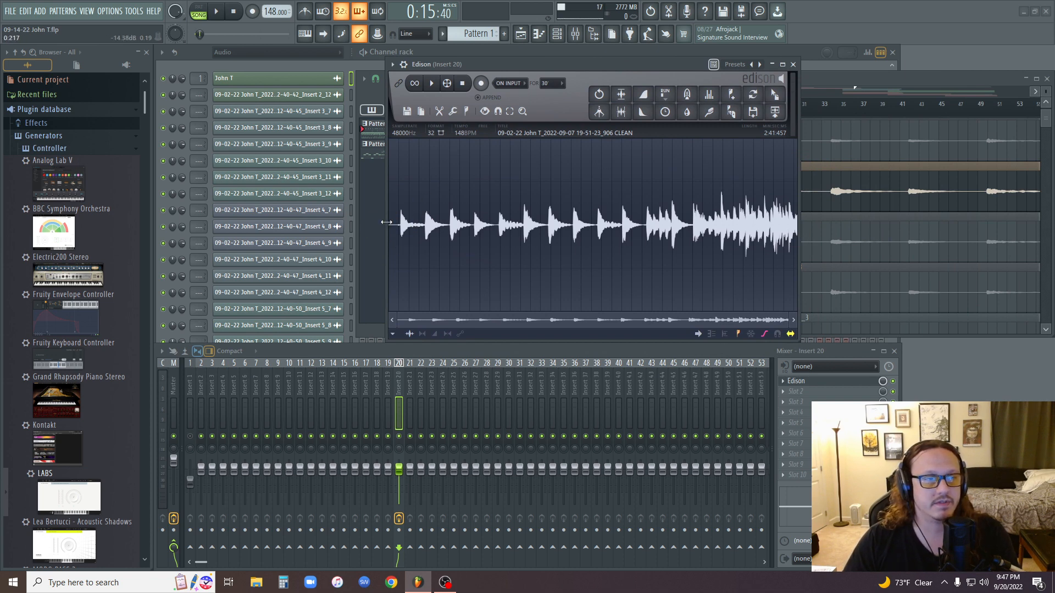
Select the noise-only lead-in before the first note, from 0:000 to 4:635, and play it.
scroll(398, 181, up, 8)
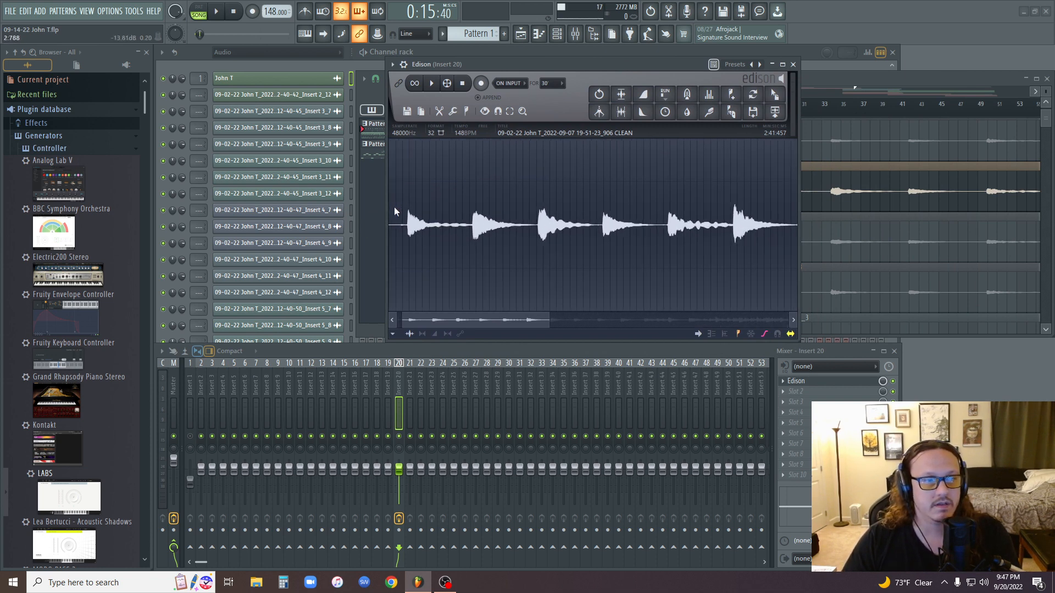
scroll(390, 221, up, 1)
drag(428, 321, 403, 318)
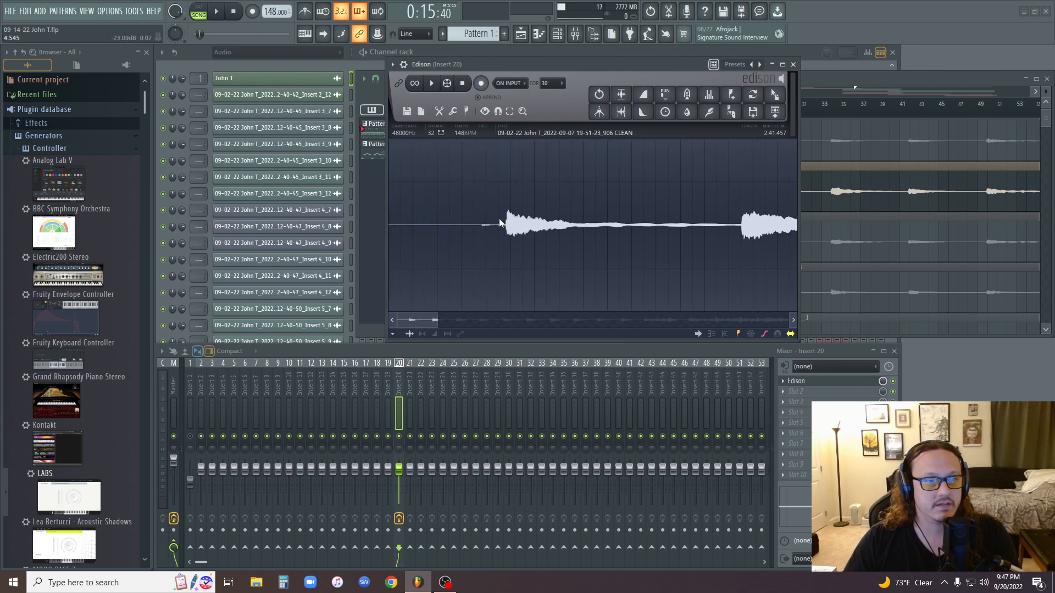
drag(500, 218, 497, 218)
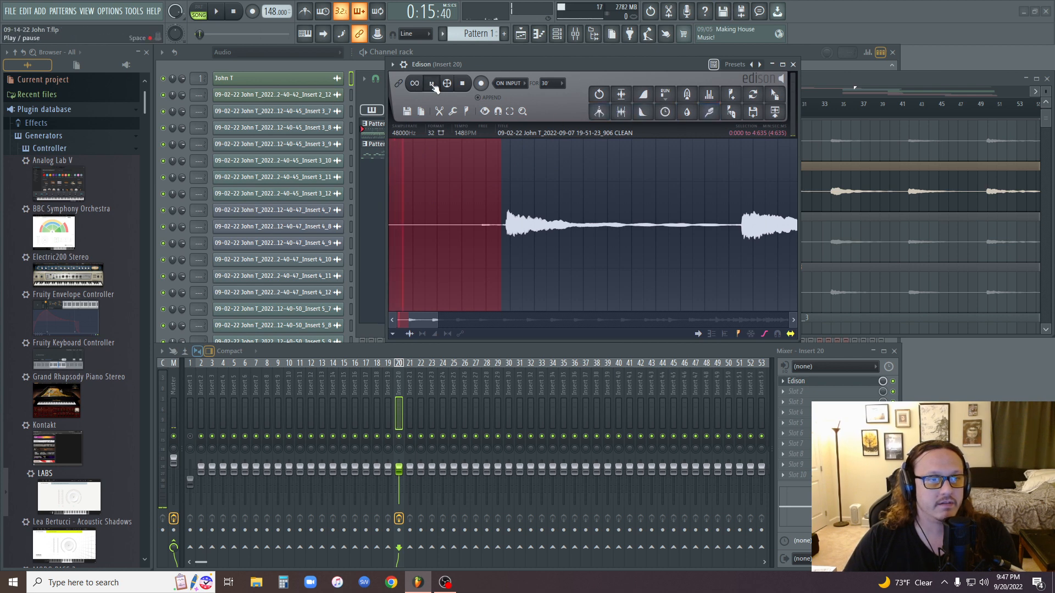
Reset the master track's volume to its default.
right_click(176, 466)
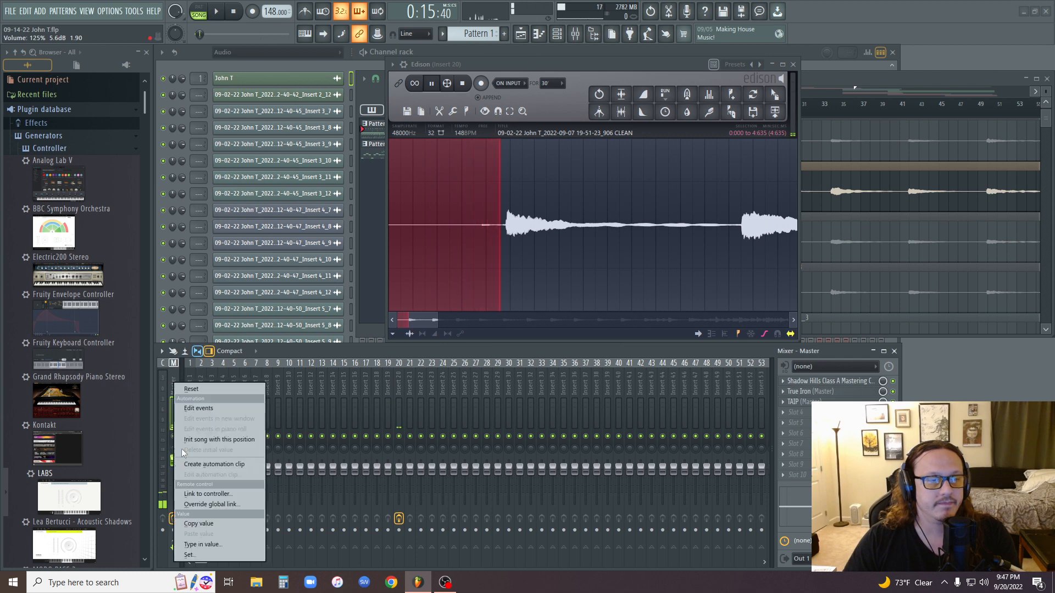
click(193, 388)
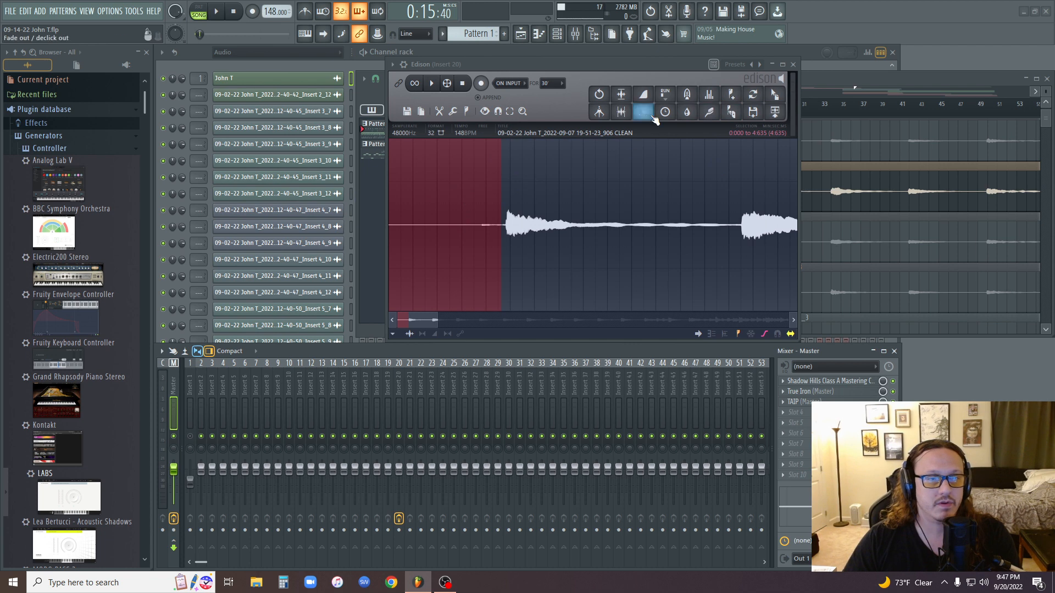
Acquire a noise profile from the selected lead-in with the Clean up (denoise) tool.
click(712, 115)
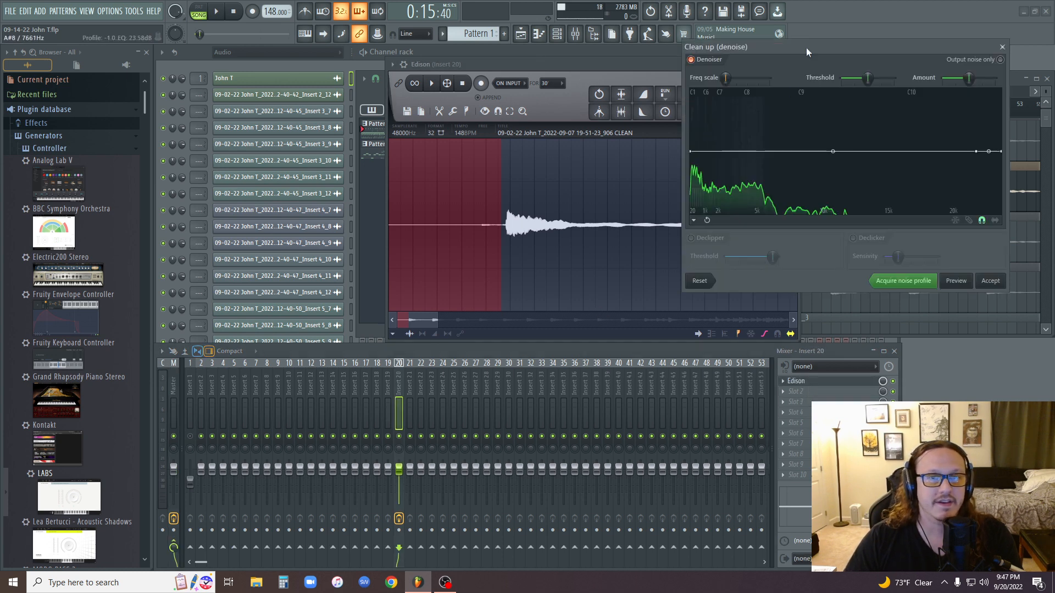
drag(806, 47, 617, 77)
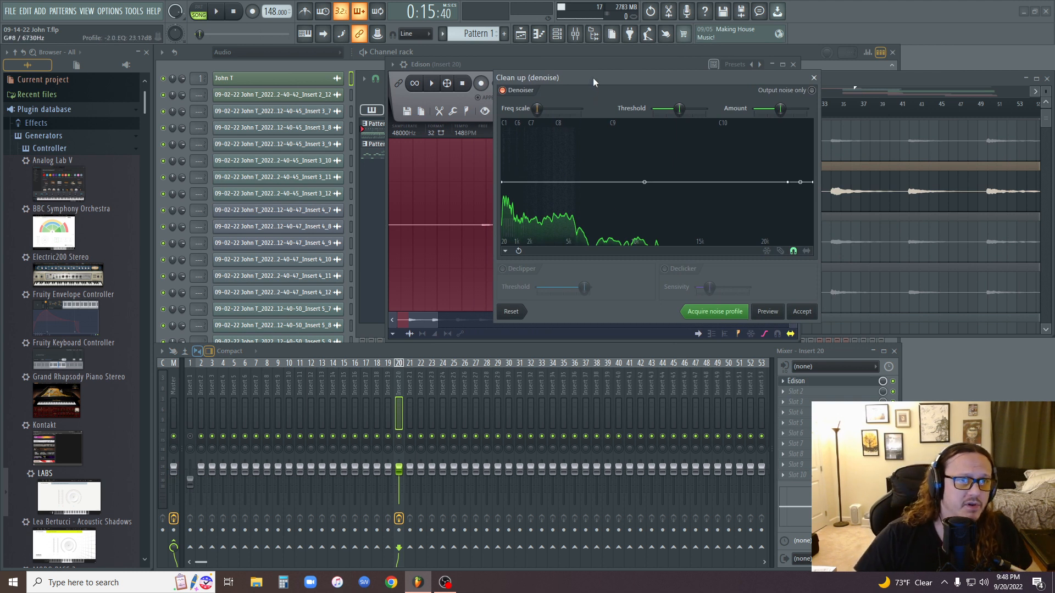
drag(592, 78, 628, 70)
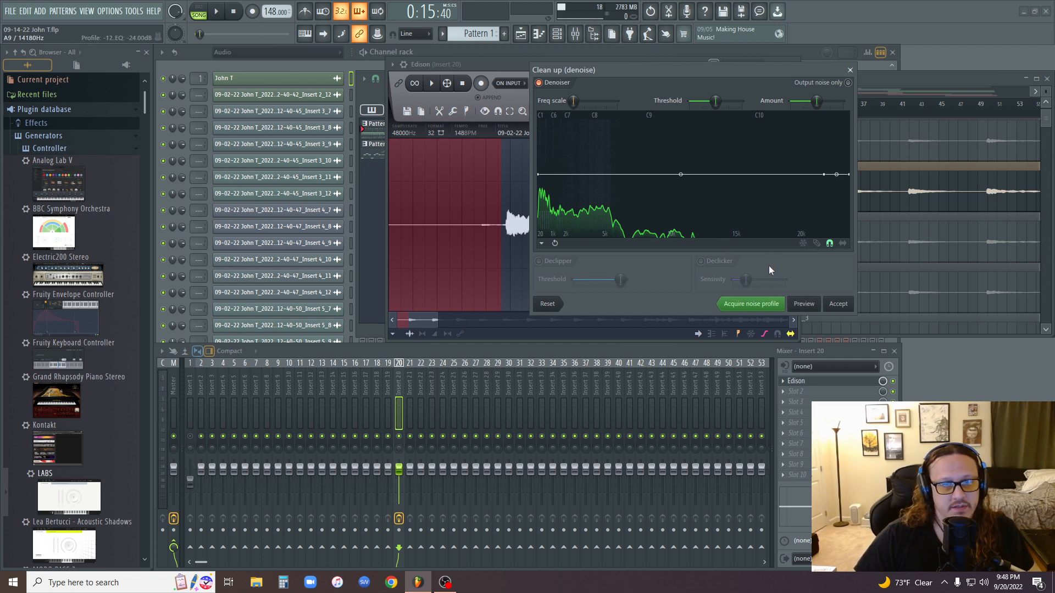
click(760, 305)
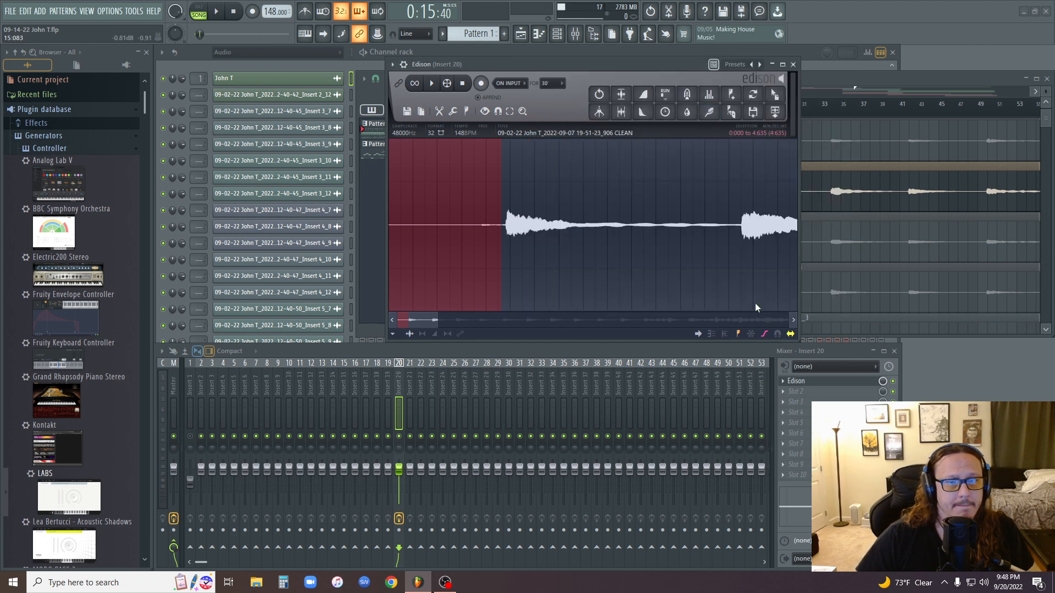
key(Return)
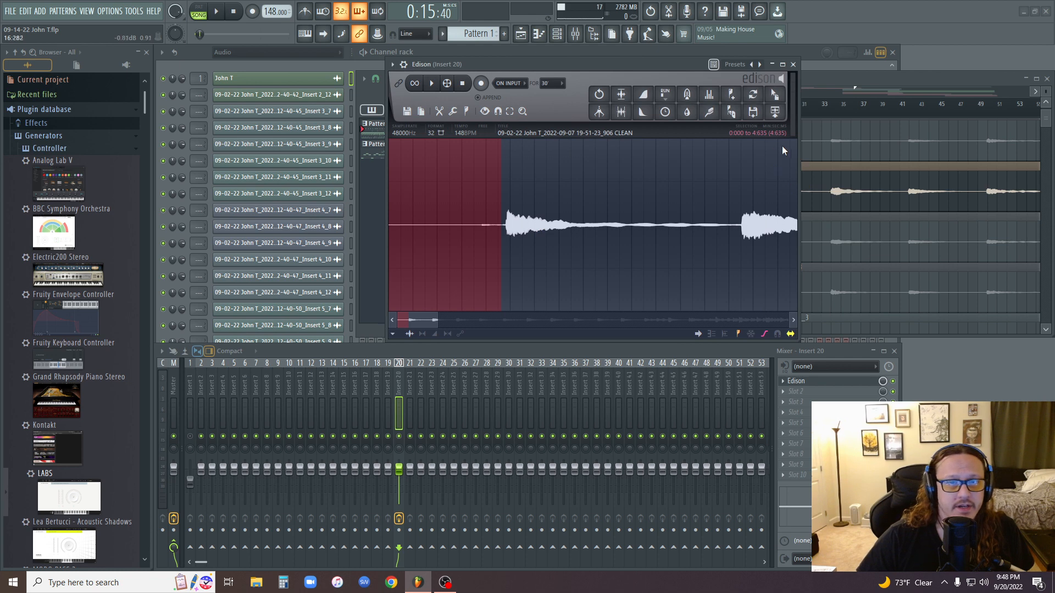
Review the denoiser's threshold, amount and output-noise-only settings, and close the tool without applying it.
click(710, 113)
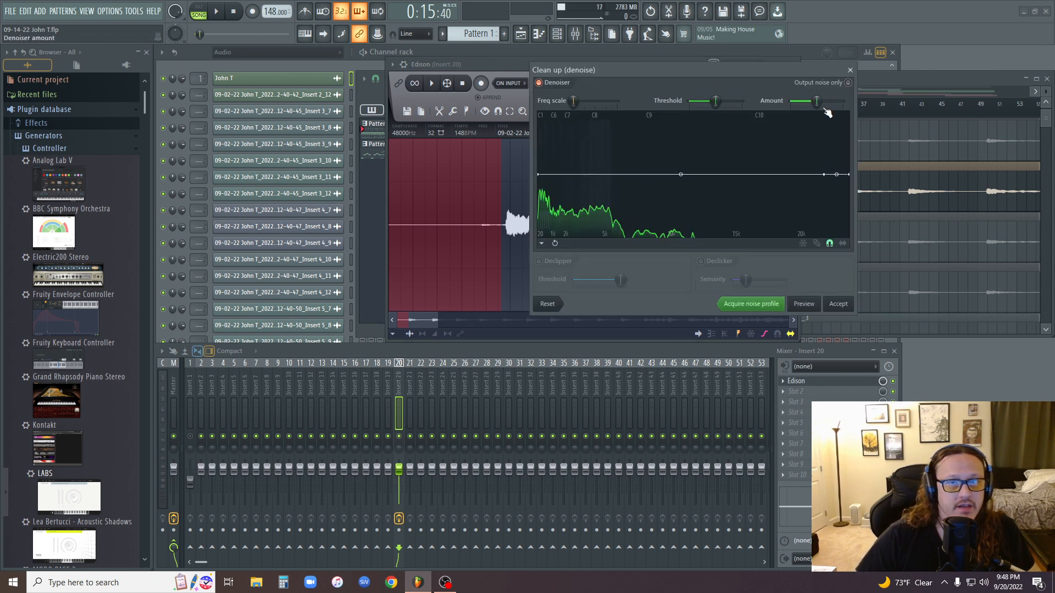
click(848, 83)
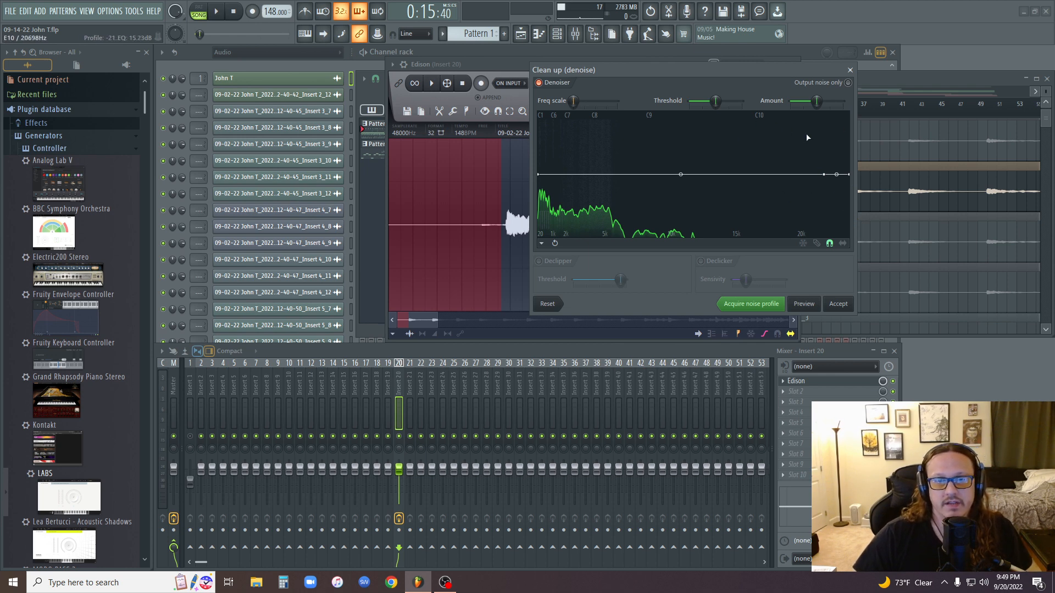
click(850, 70)
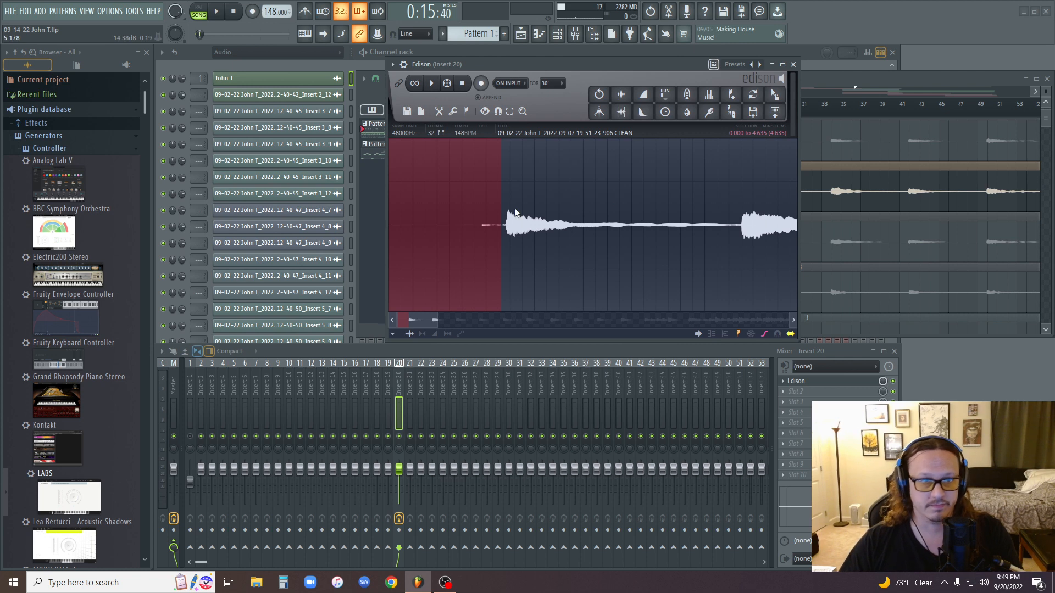
Select the entire sample, apply the denoiser to it with the acquired noise profile, and play the cleaned audio.
scroll(514, 213, down, 6)
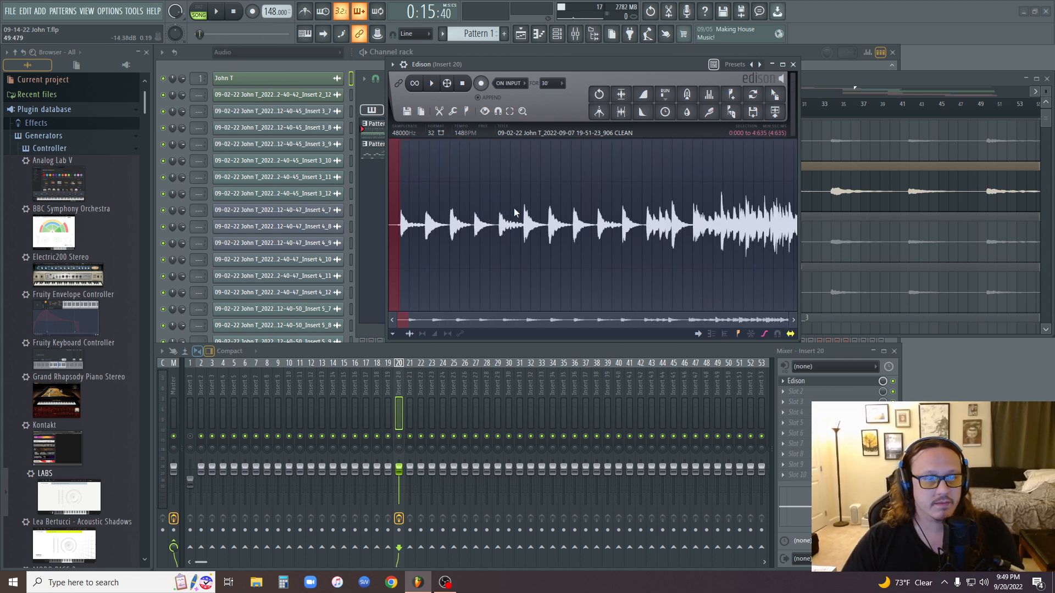
key(ctrl+a)
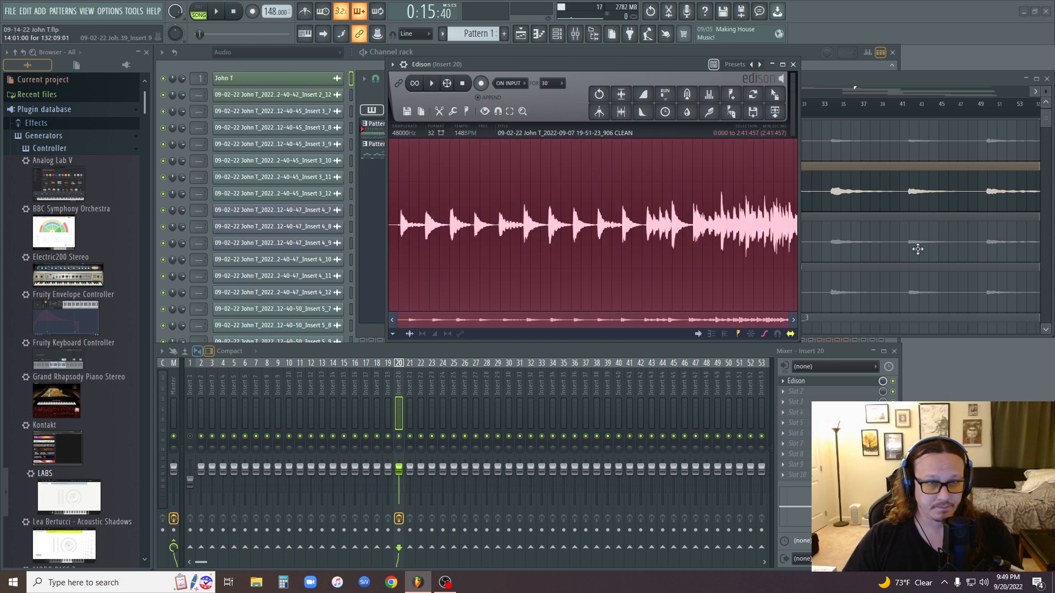
click(711, 113)
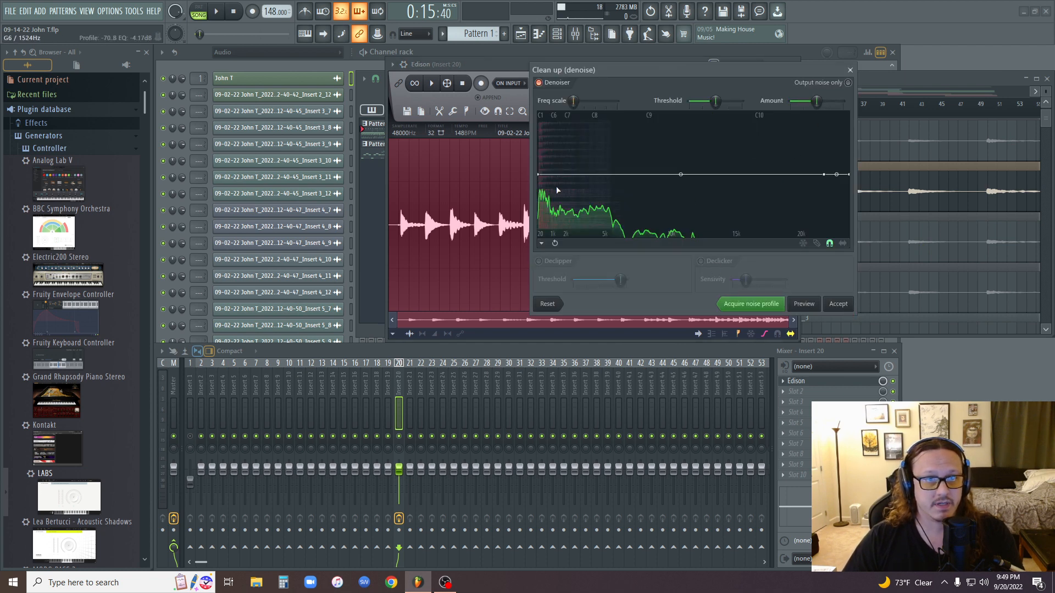
click(837, 305)
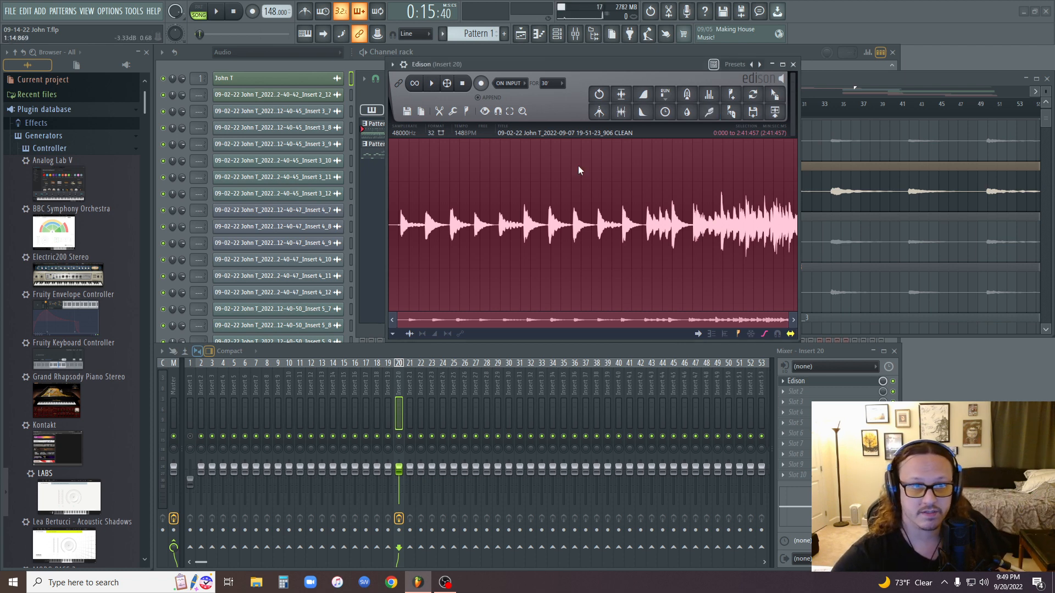
click(434, 84)
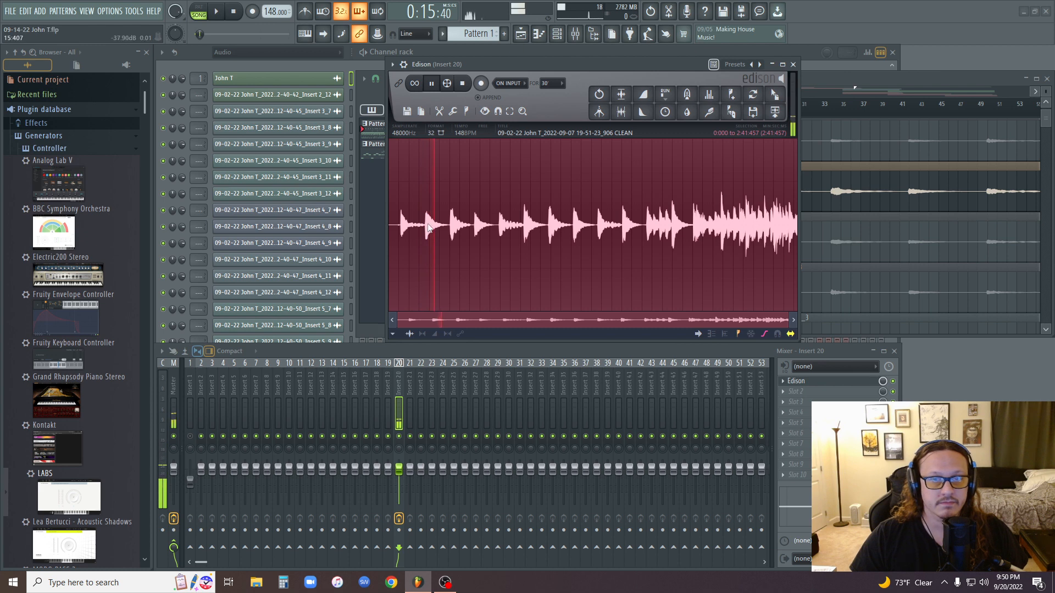
Stop the playback and replay the beginning of the denoised sample in Edison, stopping it after a short listen.
click(235, 13)
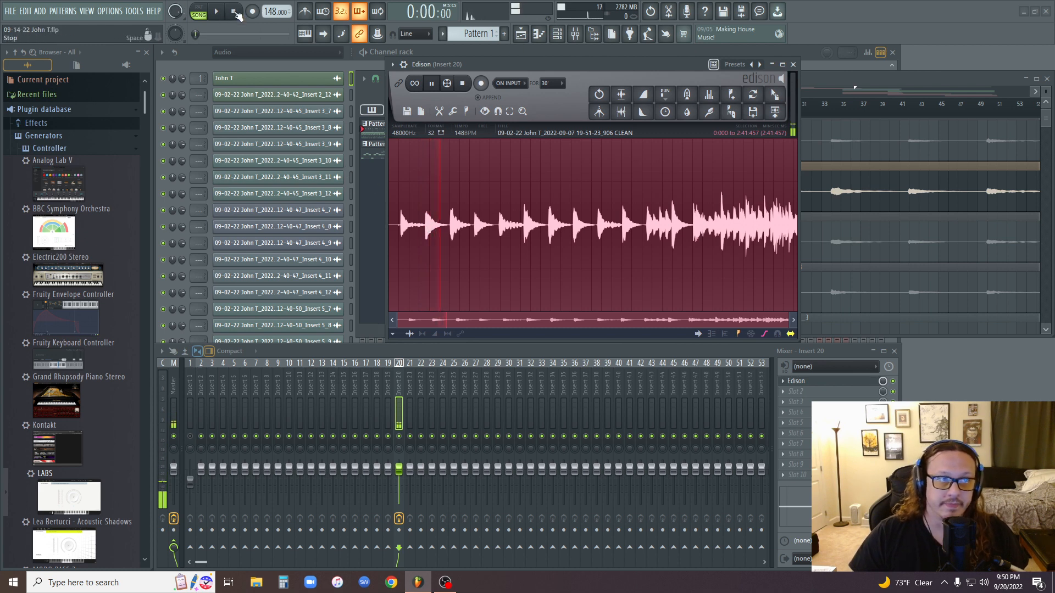
click(466, 86)
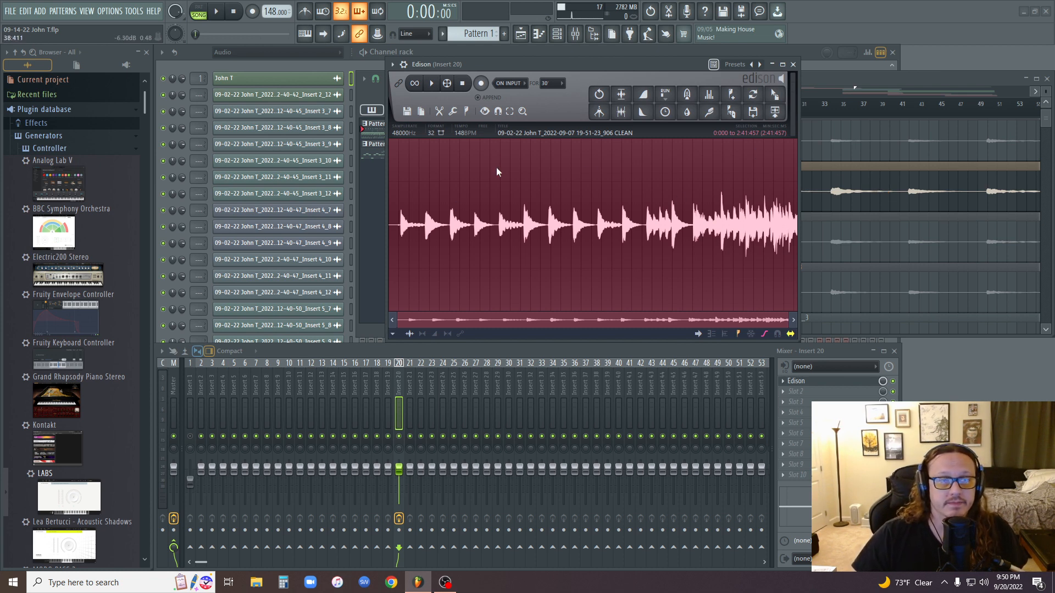
click(434, 85)
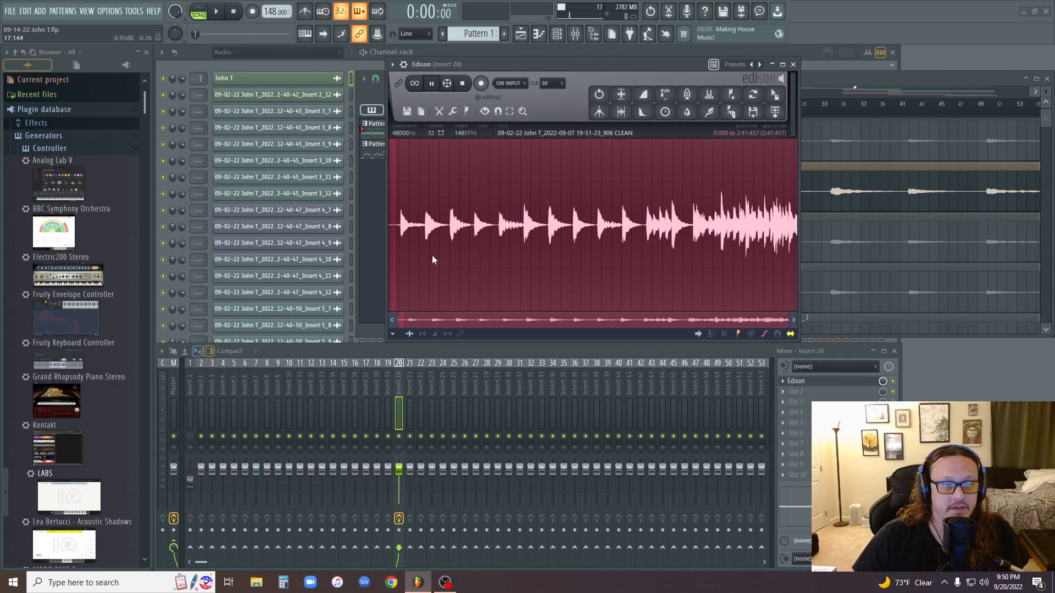
click(463, 84)
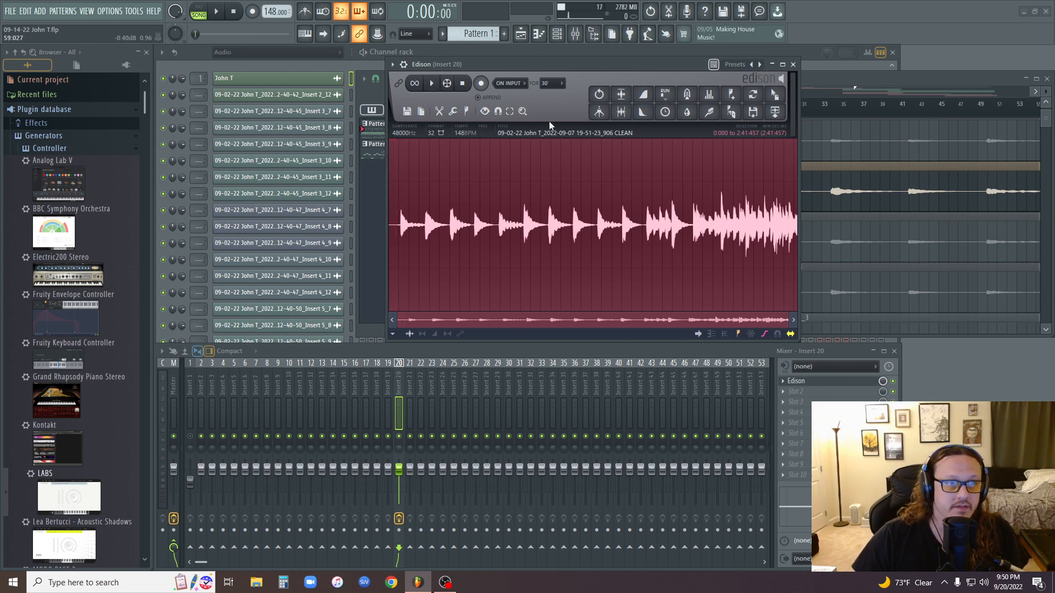
Close Edison and play the original clean guitar clip on Track 5 from its start with the master volume raised to 125%, and stop playback.
click(793, 64)
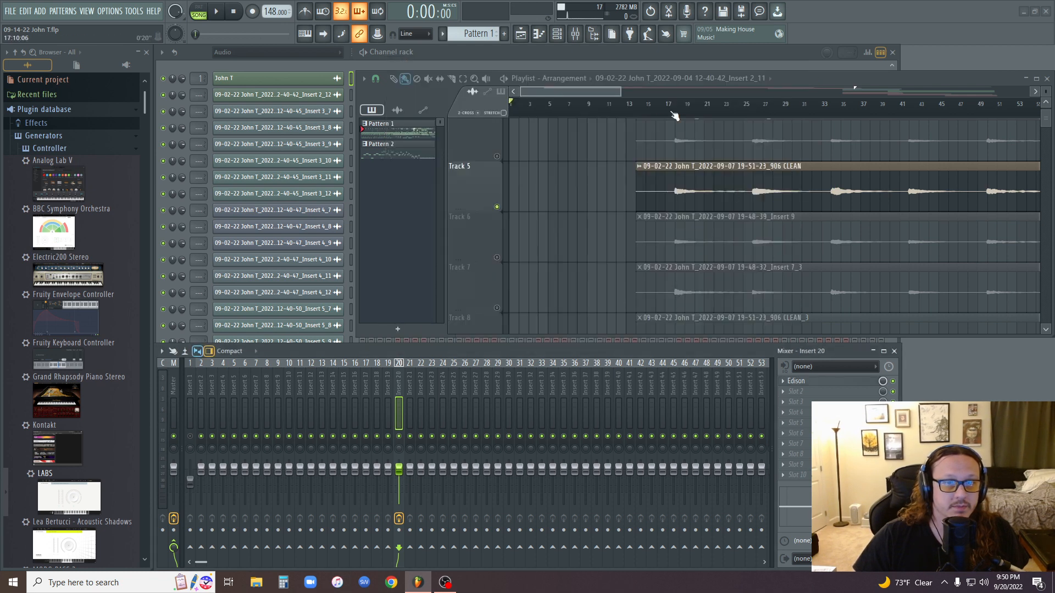
click(641, 108)
click(217, 11)
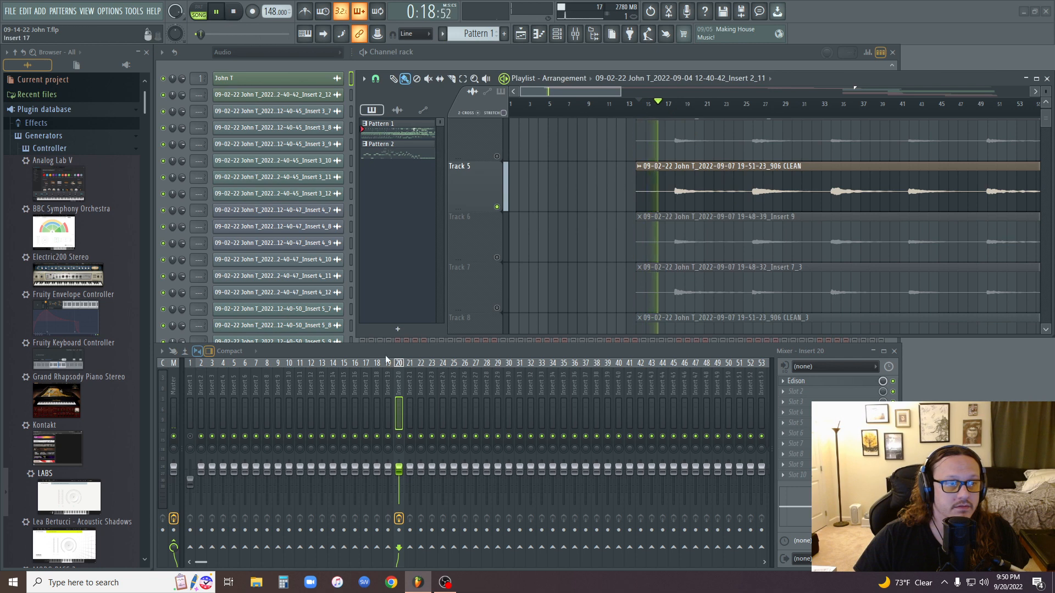
click(174, 460)
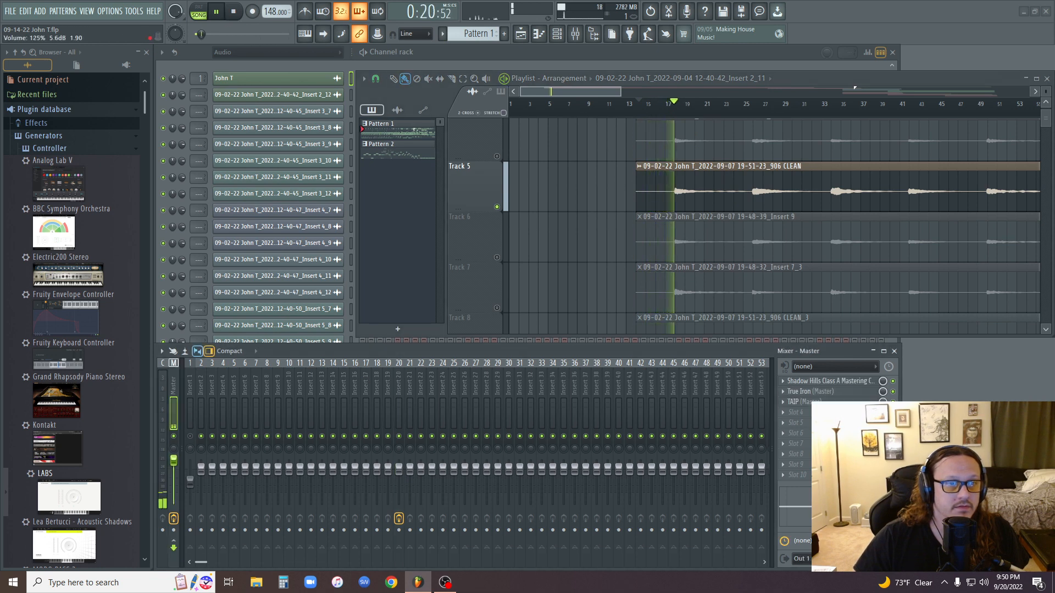
key(space)
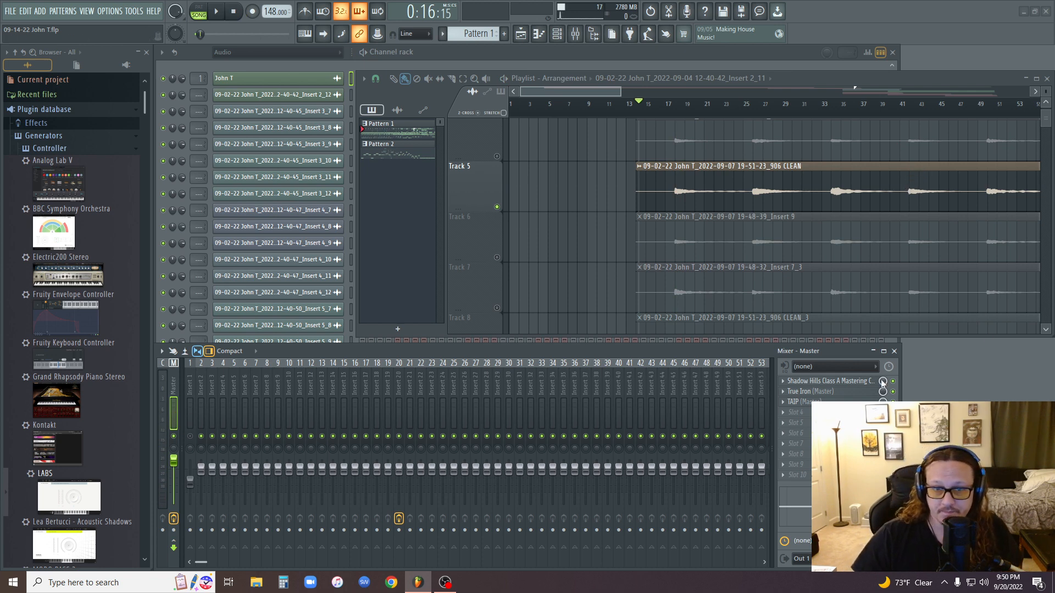
Reopen the Edison editor on mixer Insert 20.
click(399, 414)
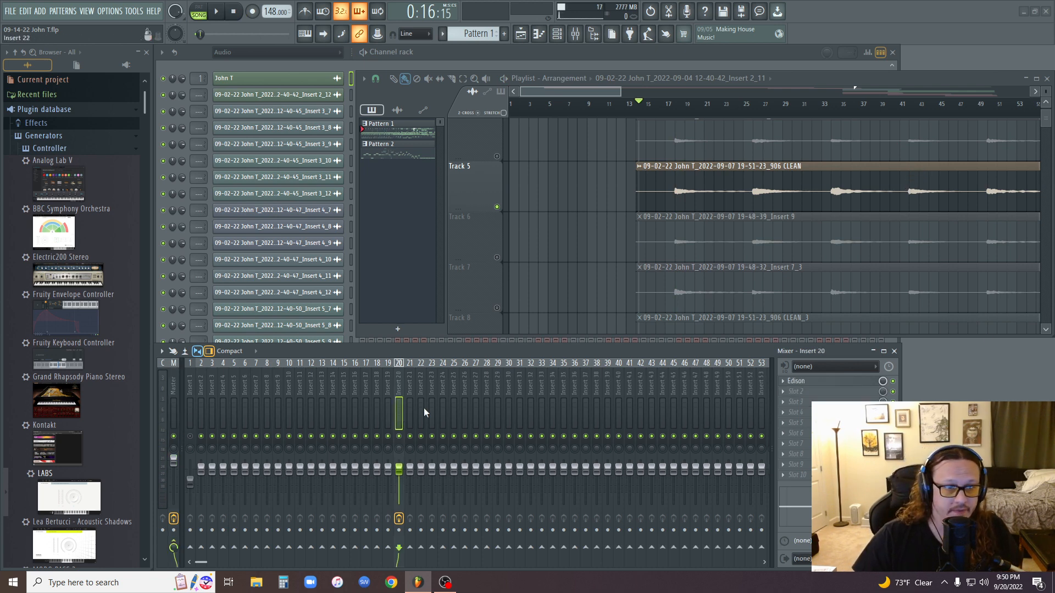
click(817, 384)
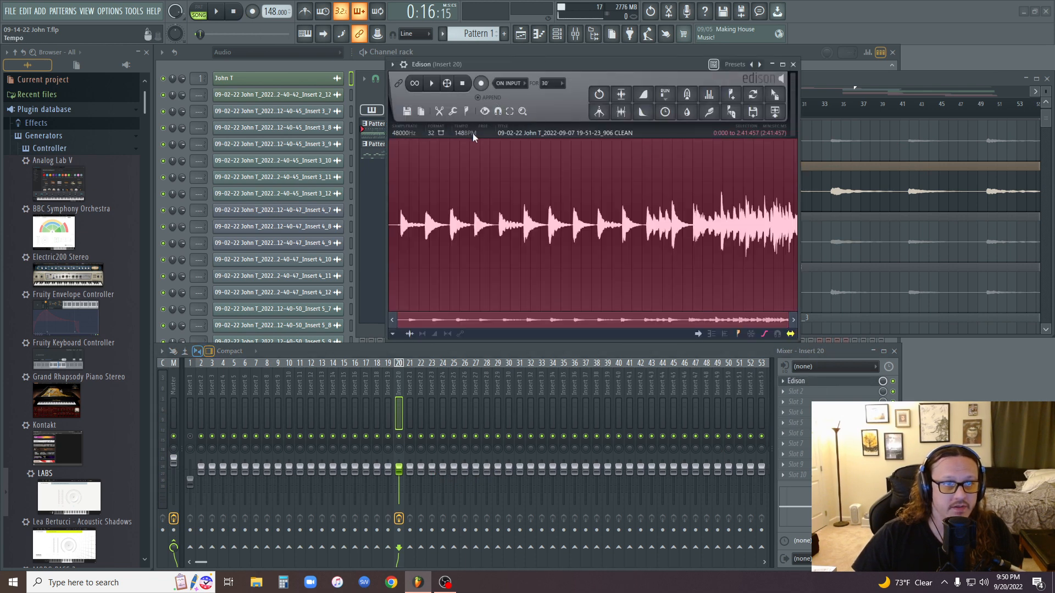